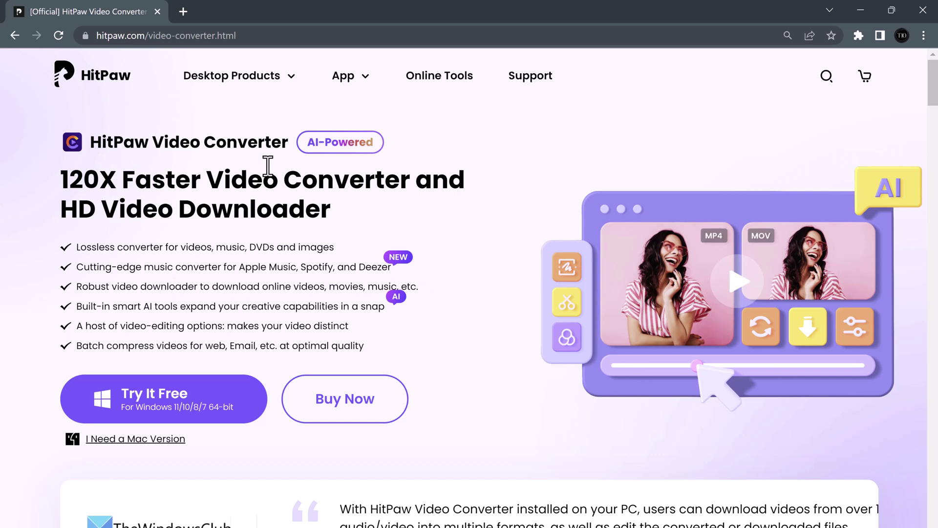
# Scroll down through the HitPaw Video Converter product page in Chrome, then back up
pyautogui.scroll(-10, 425, 307)
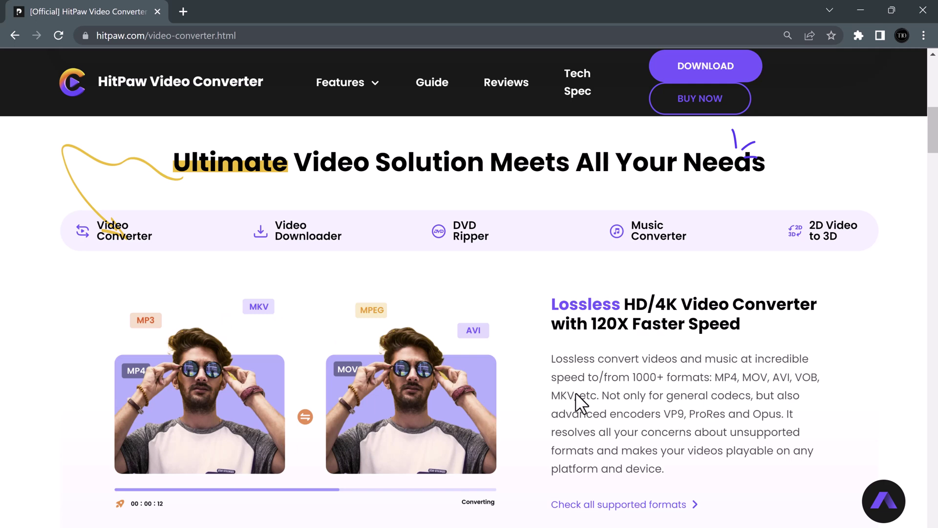
pyautogui.scroll(-9, 577, 393)
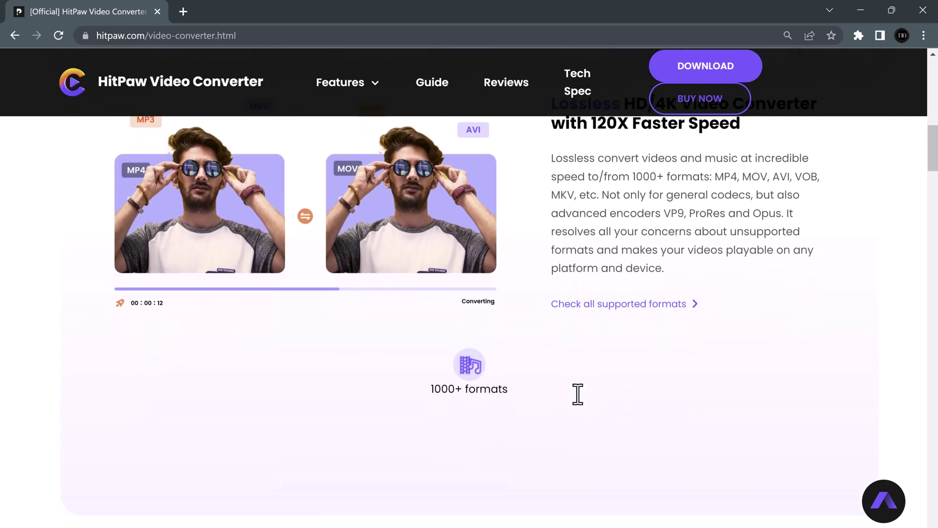
pyautogui.scroll(-5, 577, 393)
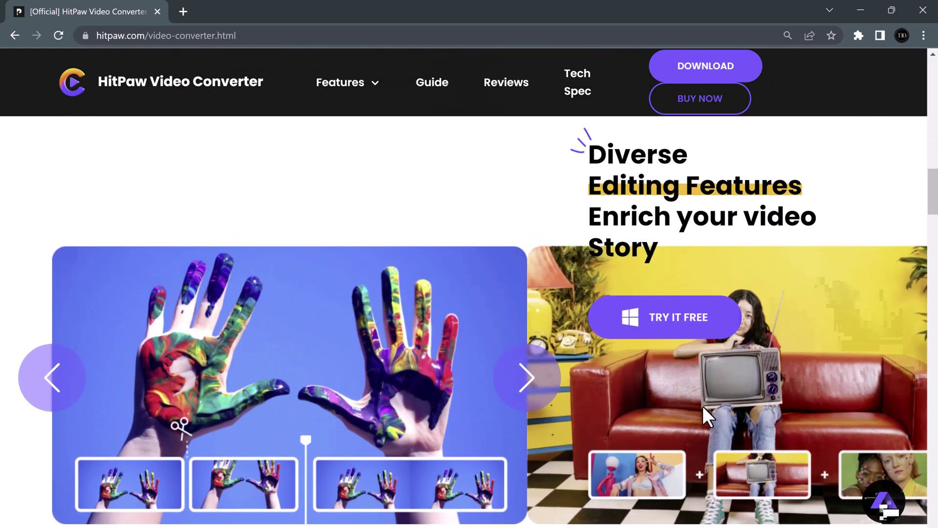
pyautogui.scroll(-9, 702, 406)
pyautogui.scroll(-8, 704, 406)
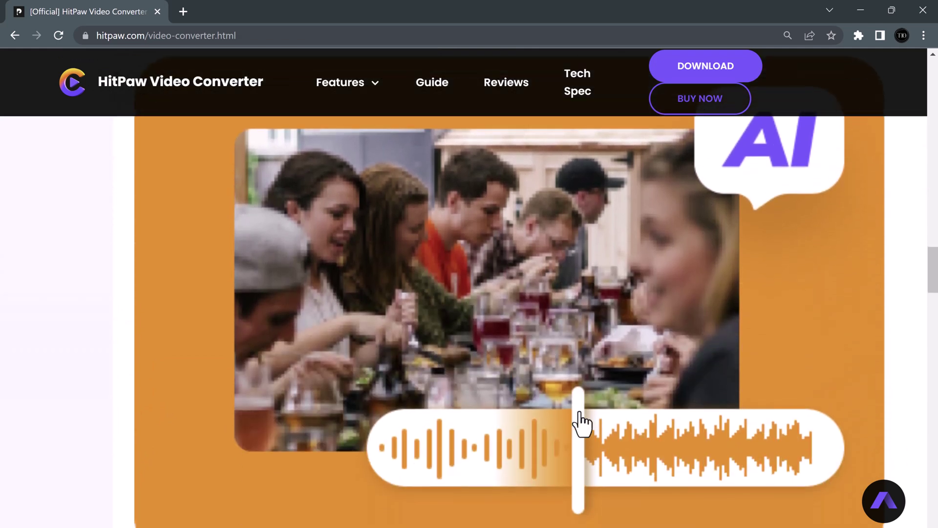
pyautogui.scroll(-10, 579, 413)
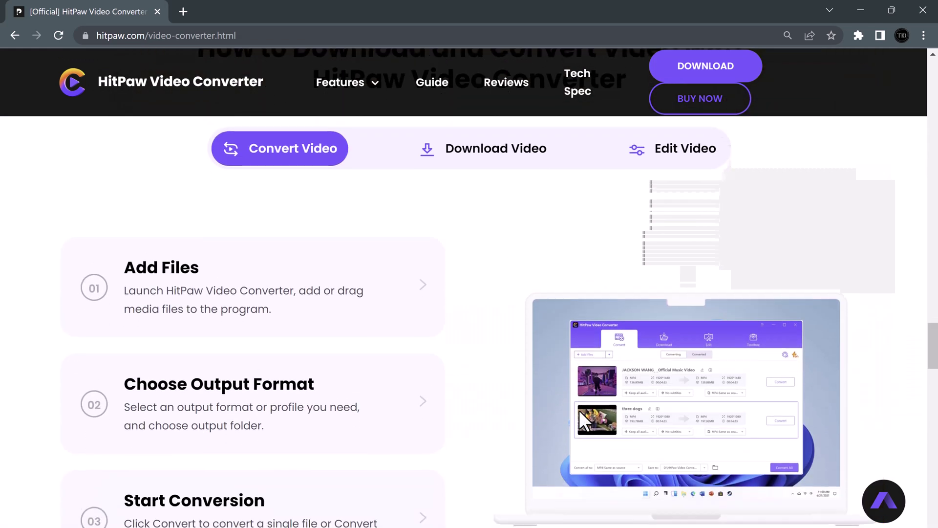
pyautogui.scroll(-1, 567, 381)
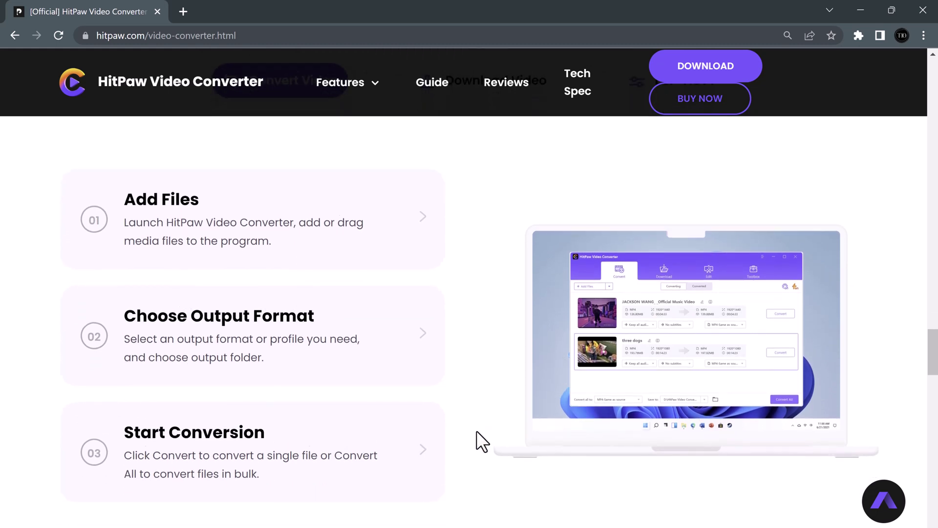
pyautogui.scroll(-8, 476, 431)
pyautogui.scroll(12, 476, 430)
pyautogui.scroll(20, 477, 430)
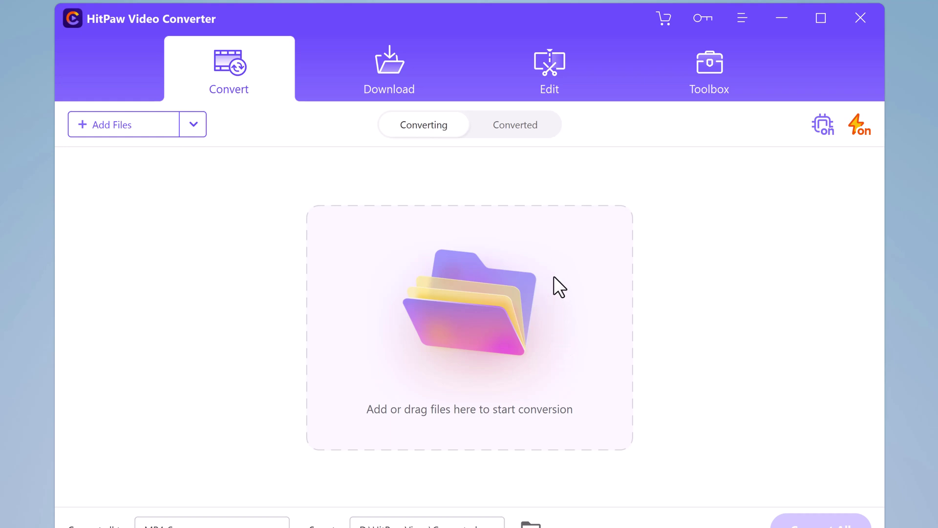
# Add Artyfact Overview (4K).mp4 from the Videos folder to the conversion list
pyautogui.click(175, 129)
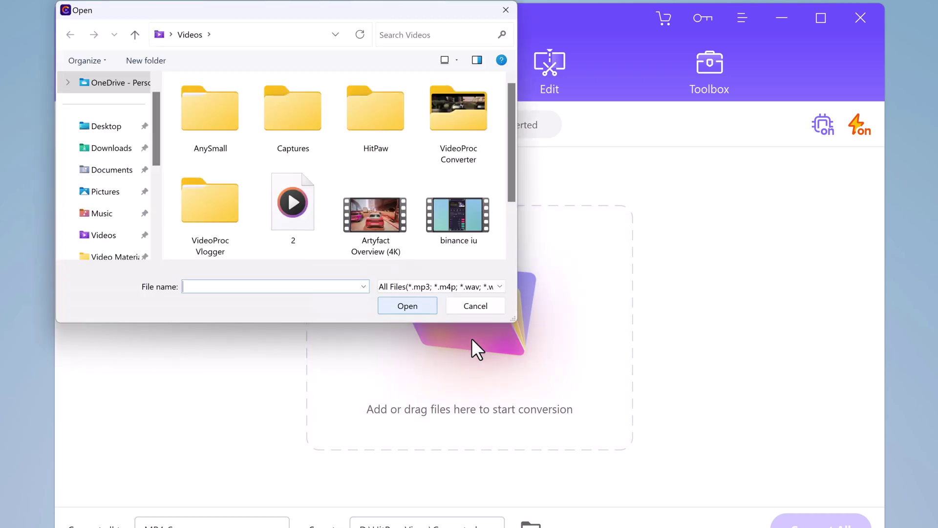
pyautogui.click(117, 237)
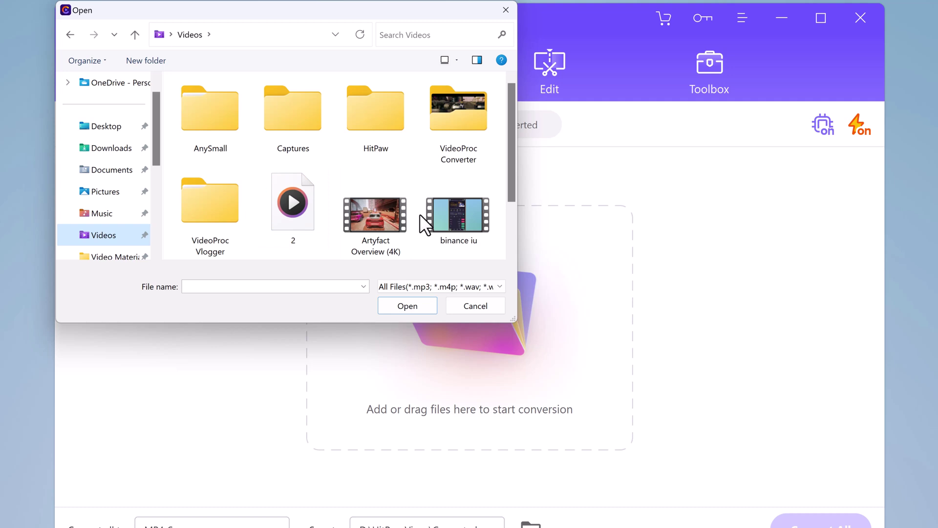
pyautogui.click(405, 235)
pyautogui.click(410, 305)
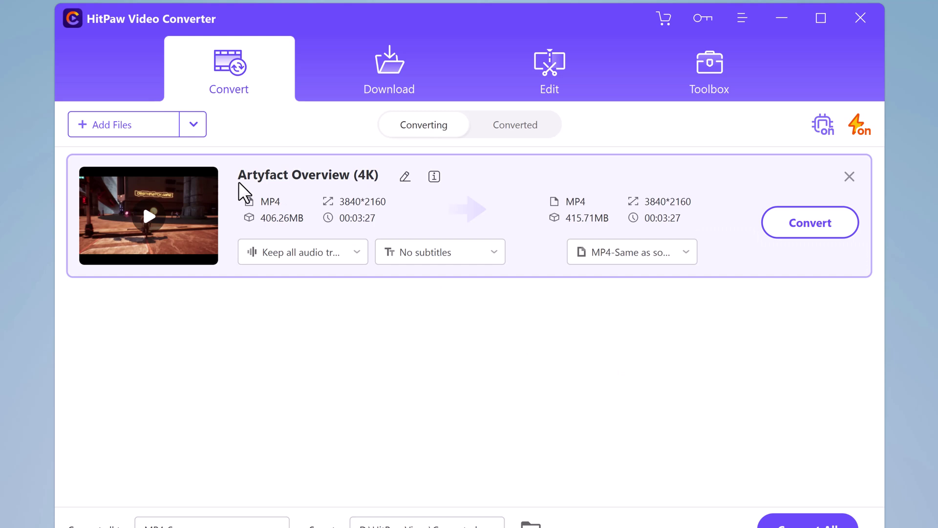
pyautogui.click(355, 251)
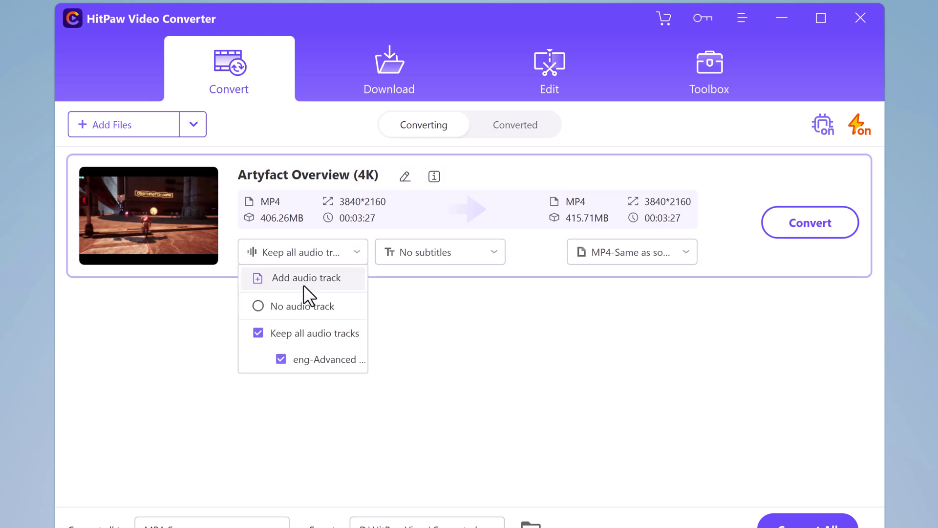
pyautogui.click(258, 306)
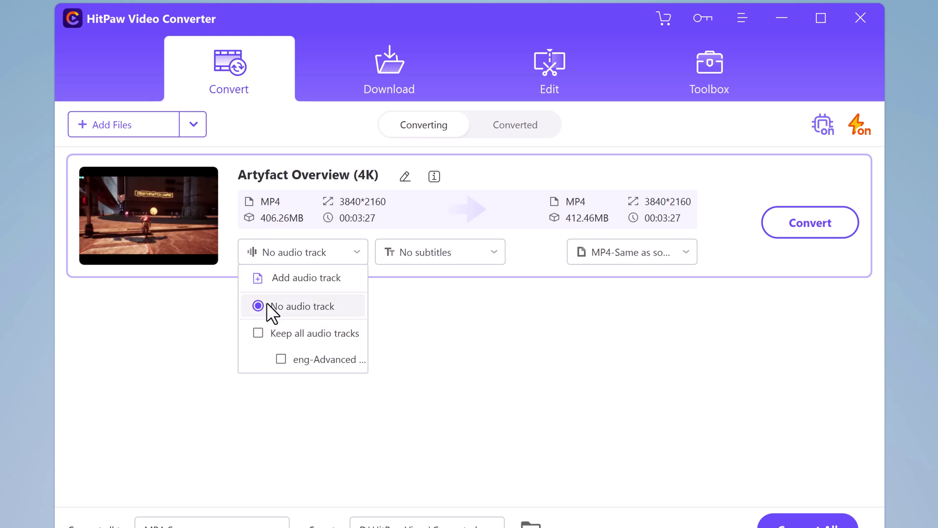
pyautogui.click(269, 277)
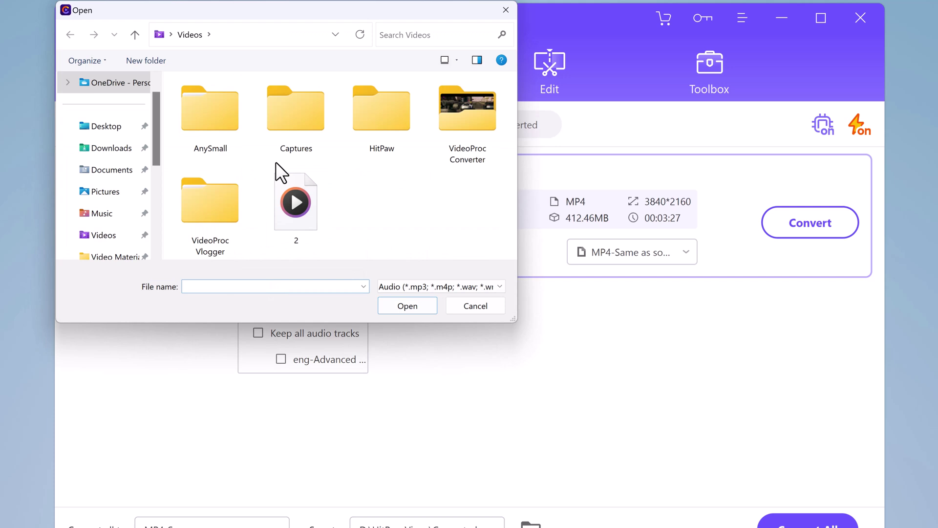
pyautogui.click(506, 11)
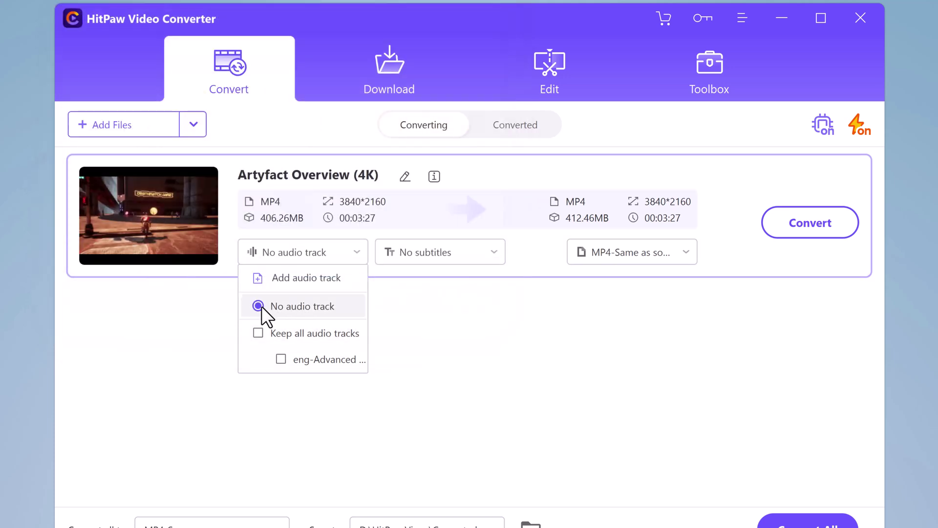
pyautogui.click(270, 334)
pyautogui.click(414, 367)
pyautogui.click(442, 250)
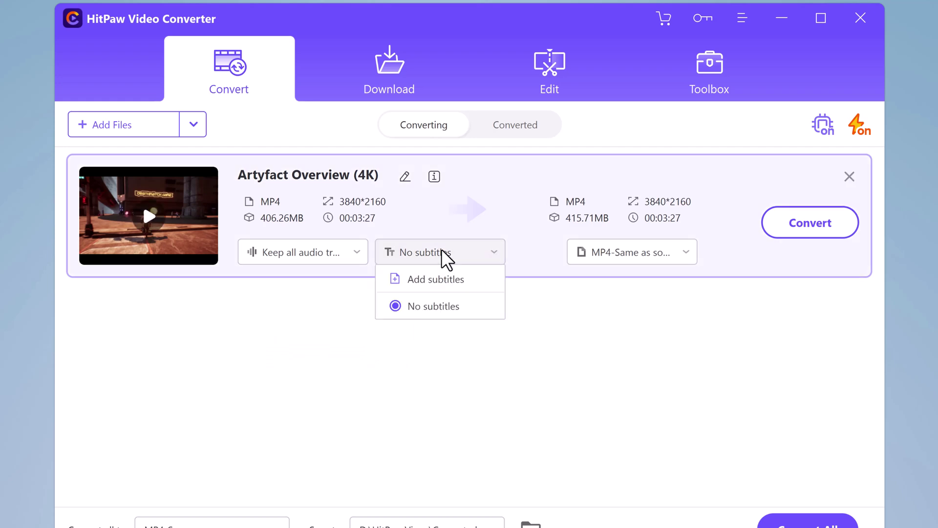
pyautogui.click(440, 274)
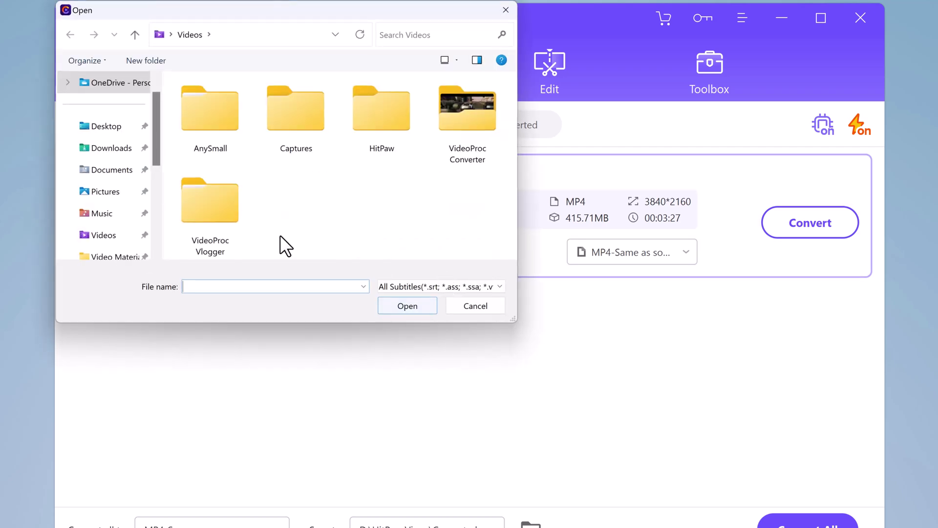
pyautogui.click(507, 15)
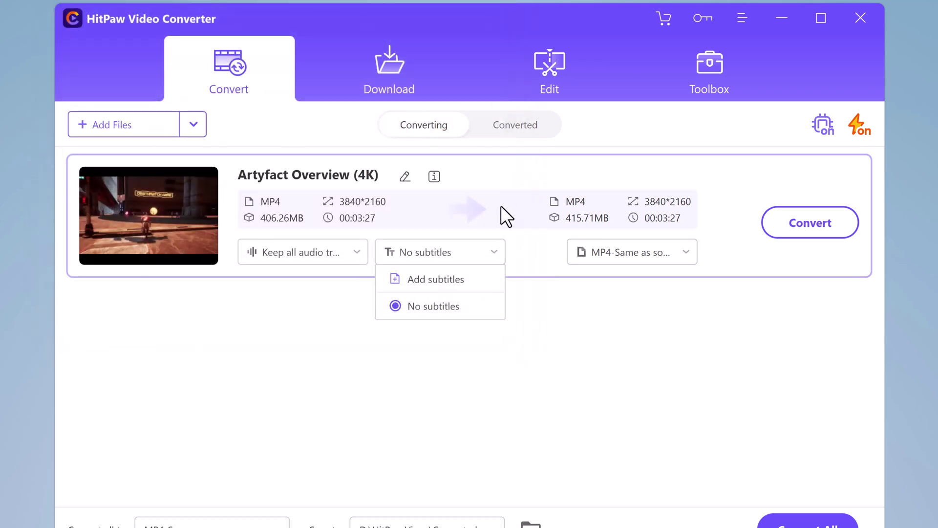
# Compare the MOV, MKV, M4V and AVI presets, then set the output to MP4 HD 1080P
pyautogui.click(528, 318)
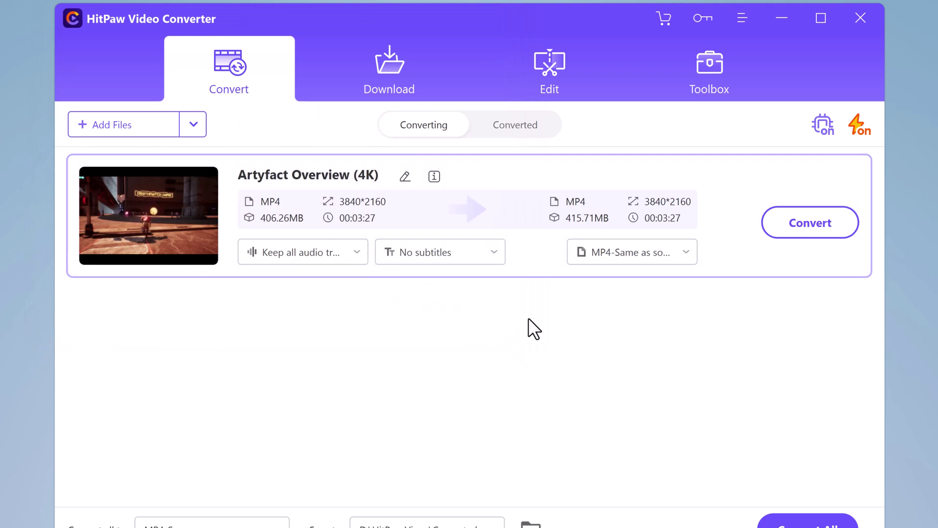
pyautogui.click(642, 256)
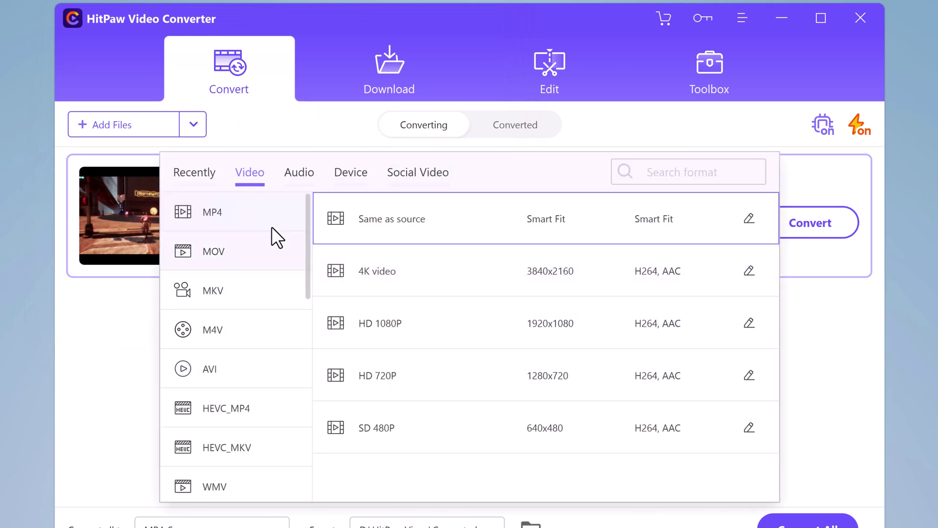
pyautogui.click(238, 244)
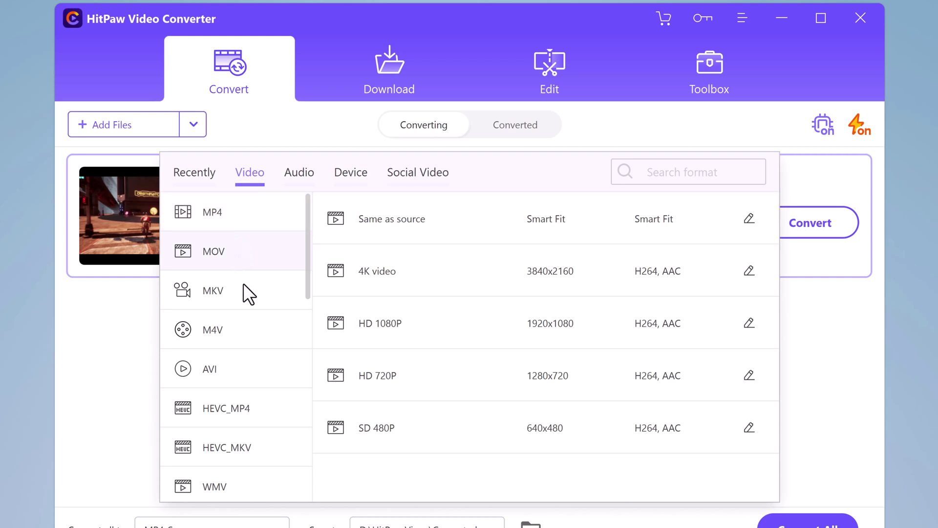
pyautogui.click(243, 295)
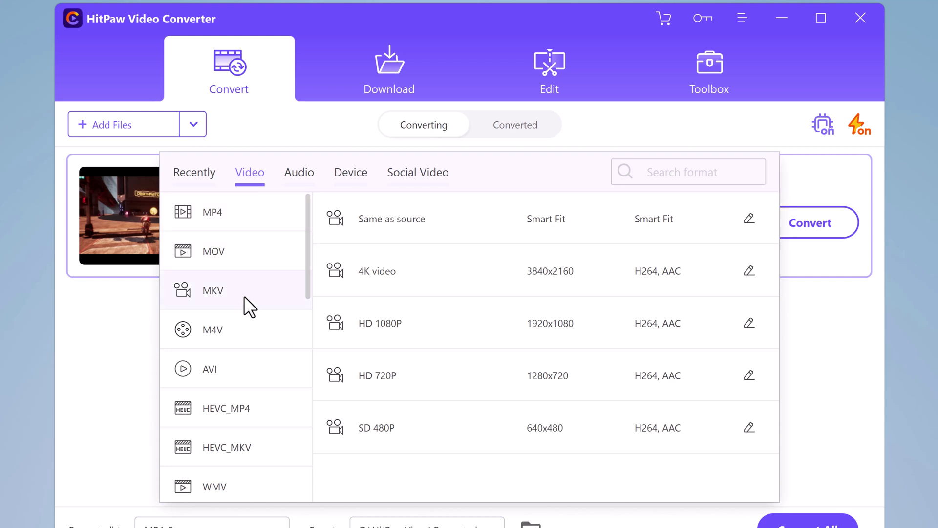
pyautogui.click(239, 332)
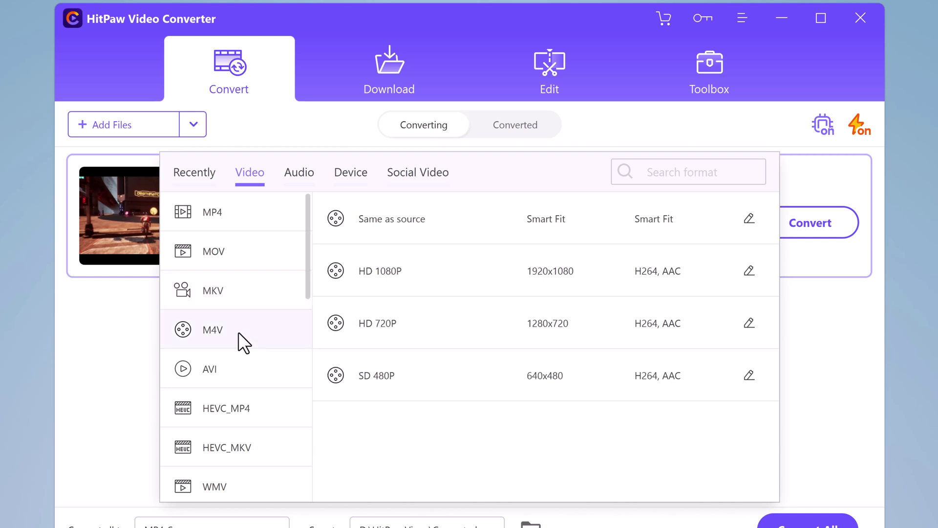
pyautogui.click(239, 368)
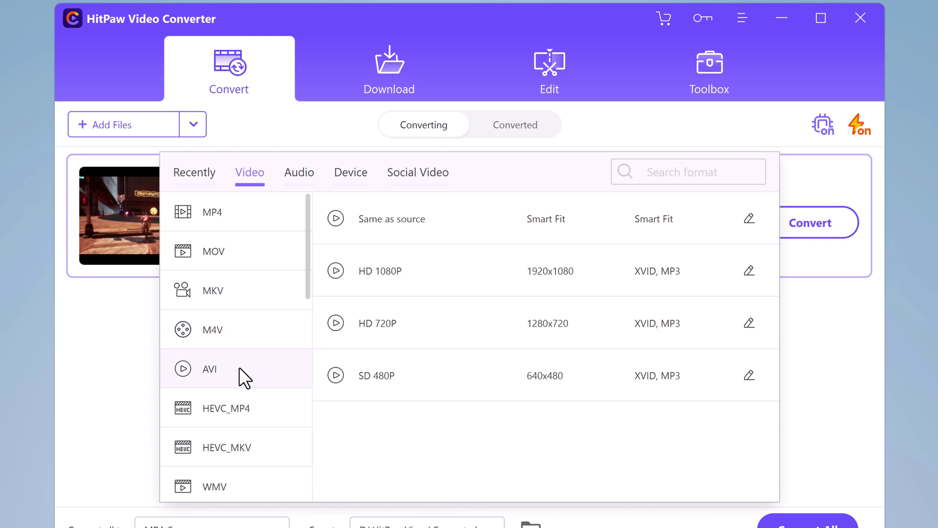
pyautogui.click(223, 216)
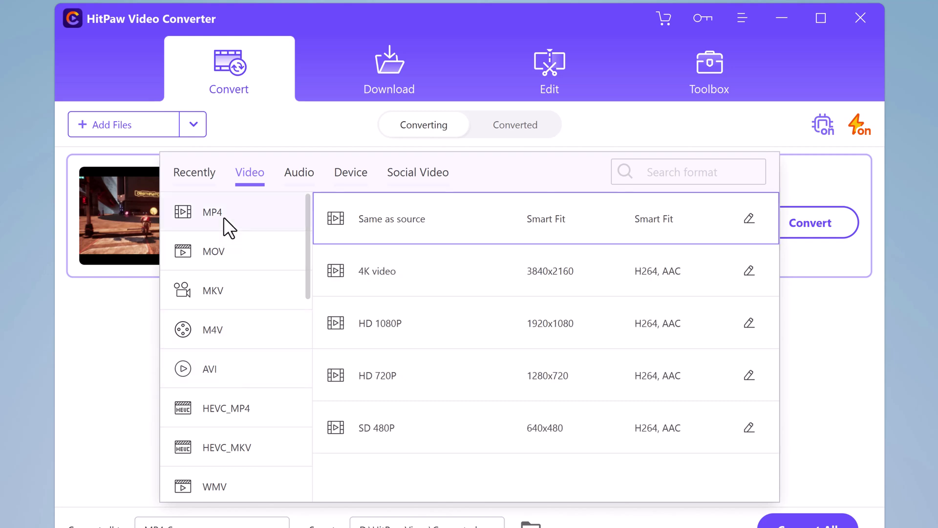
pyautogui.click(402, 272)
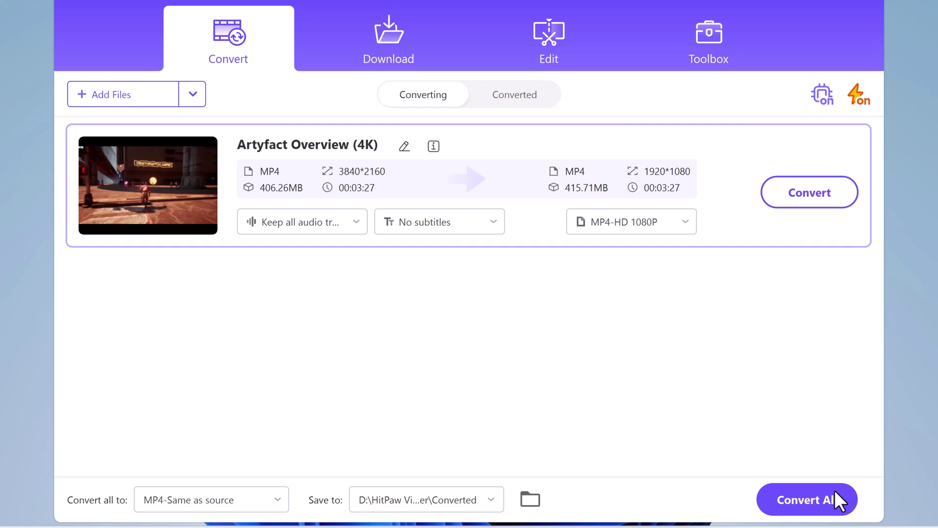
# Start converting the Artyfact Overview (4K) video to MP4 HD 1080P
pyautogui.click(813, 488)
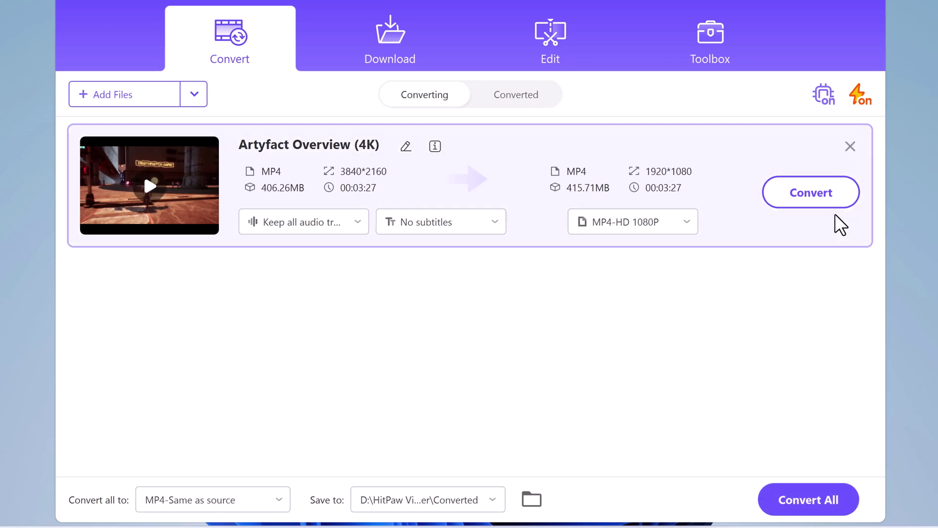
pyautogui.click(830, 203)
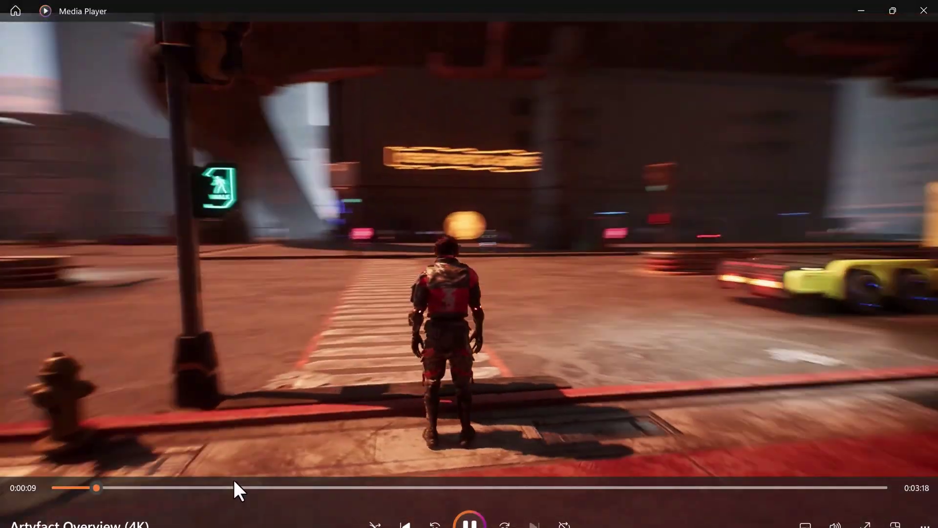
# Jump the converted video's playback ahead to 0:00:46
pyautogui.click(237, 487)
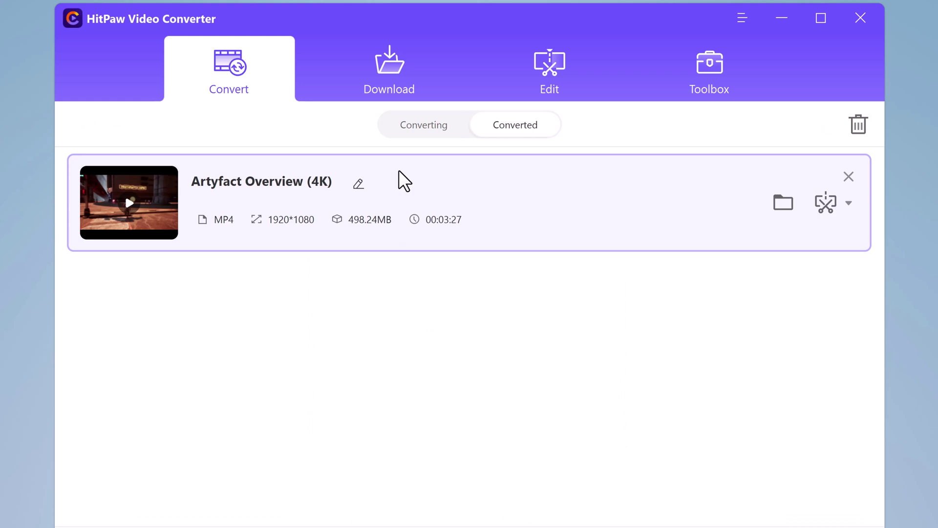
# Return to the now-empty Converting list
pyautogui.click(424, 126)
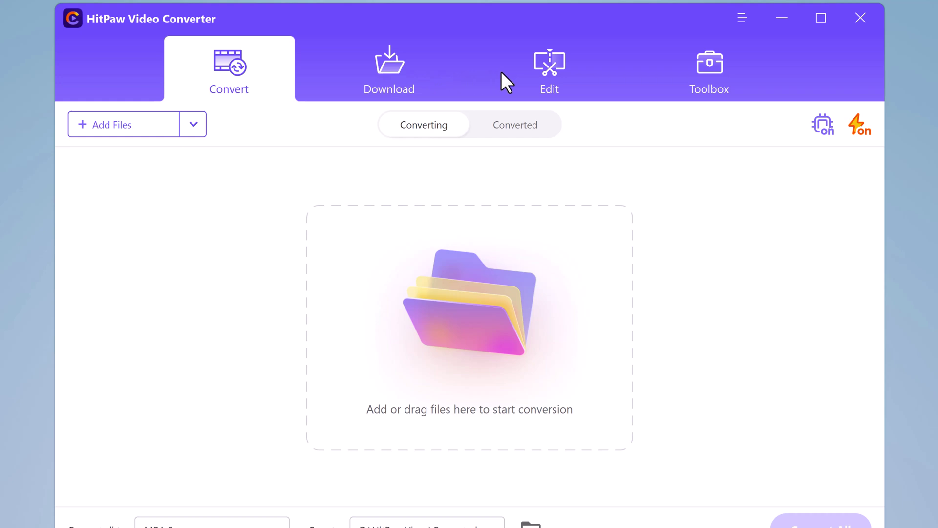
# View the editing tools on the Edit tab, then the Toolbox tools
pyautogui.click(550, 72)
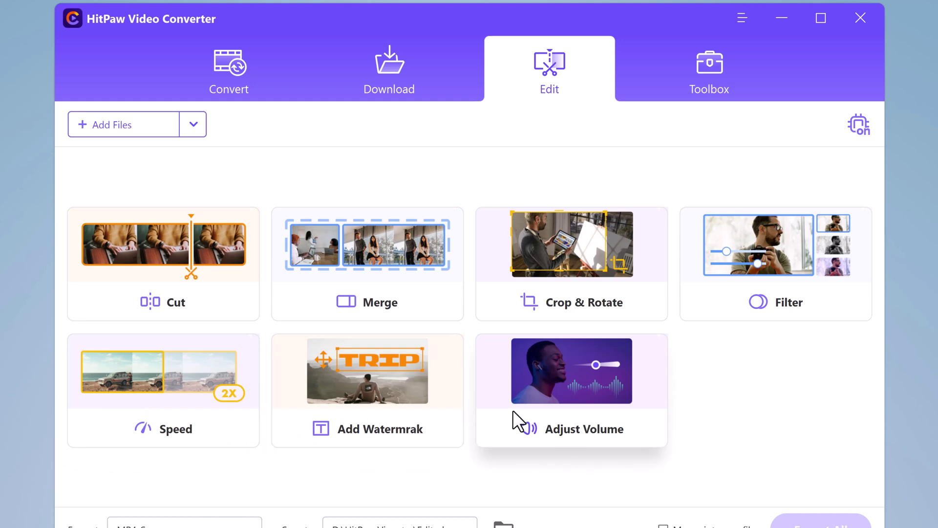
pyautogui.click(705, 73)
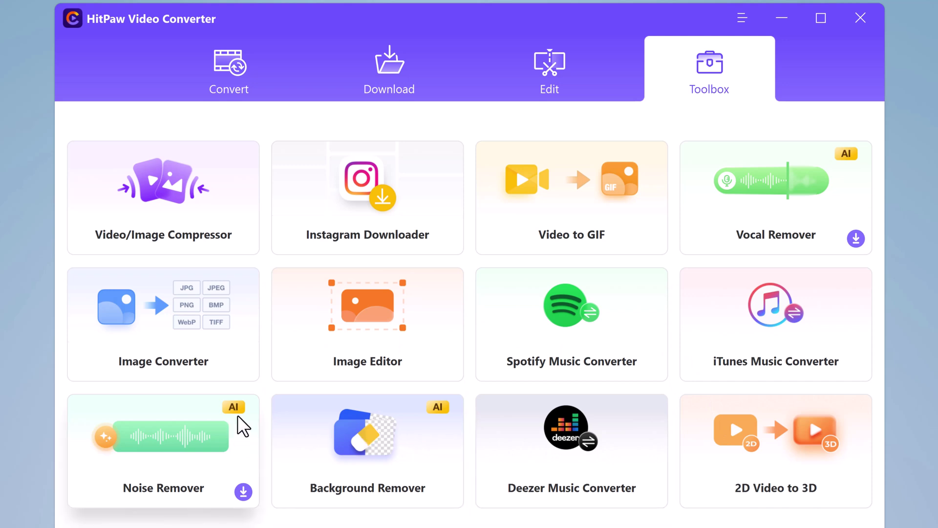
# Scroll through the Device > Apple output presets, then show the Social Video YouTube presets
pyautogui.click(225, 63)
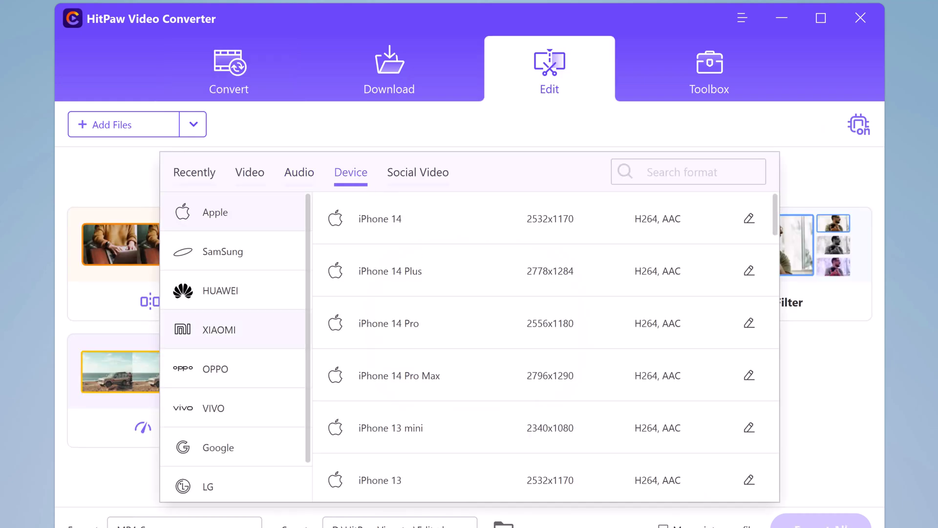
pyautogui.scroll(-1, 436, 240)
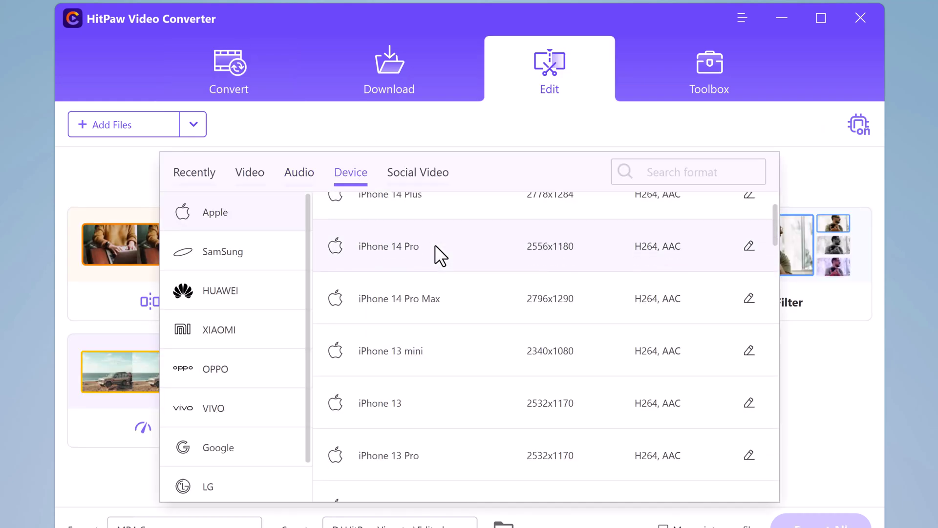
pyautogui.scroll(-3, 435, 245)
pyautogui.scroll(-8, 435, 245)
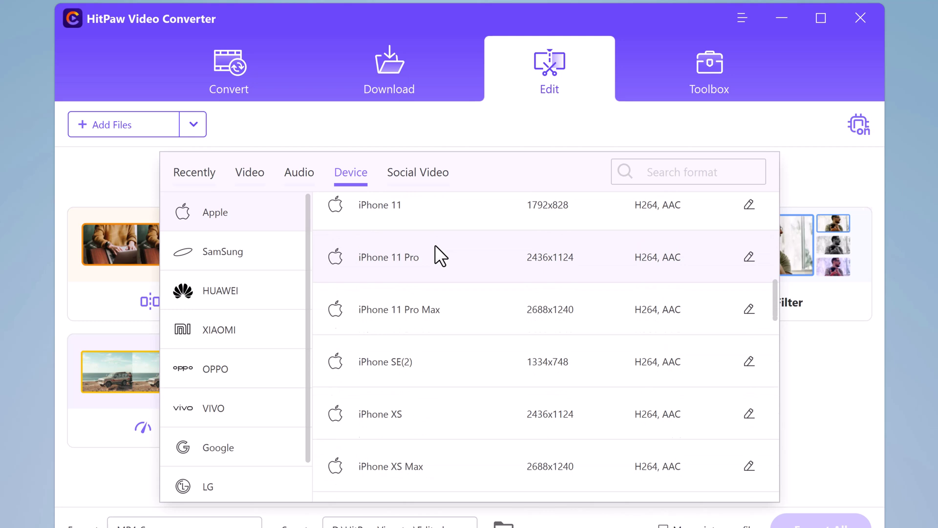
pyautogui.scroll(-2, 434, 245)
pyautogui.scroll(-12, 435, 245)
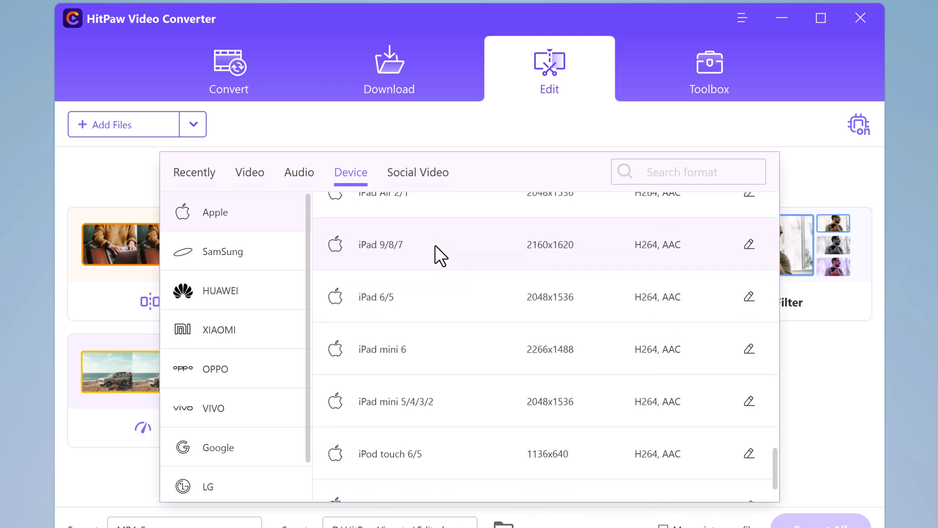
pyautogui.scroll(-2, 435, 245)
pyautogui.scroll(10, 435, 245)
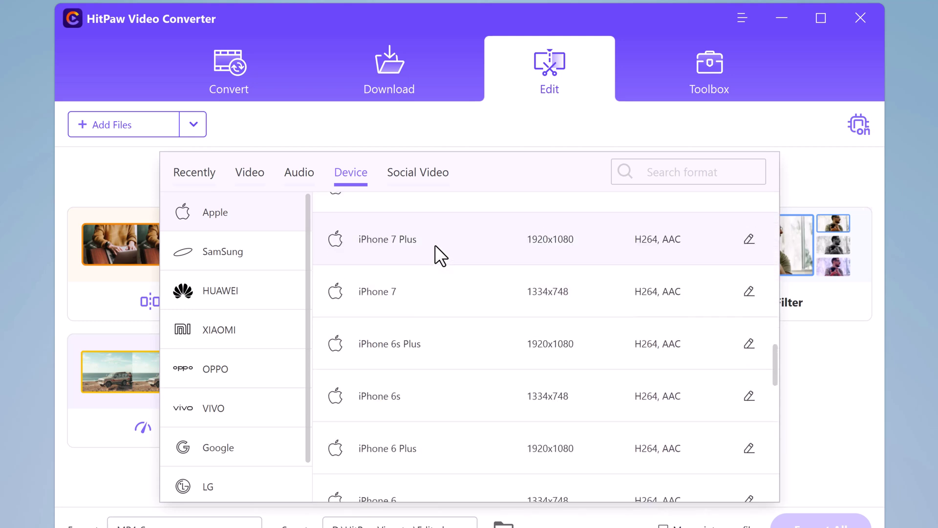
pyautogui.click(418, 174)
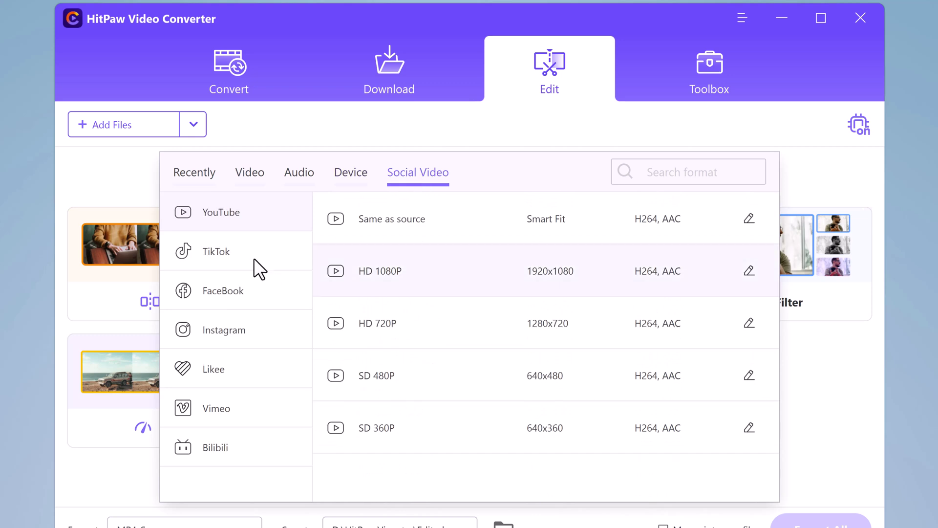